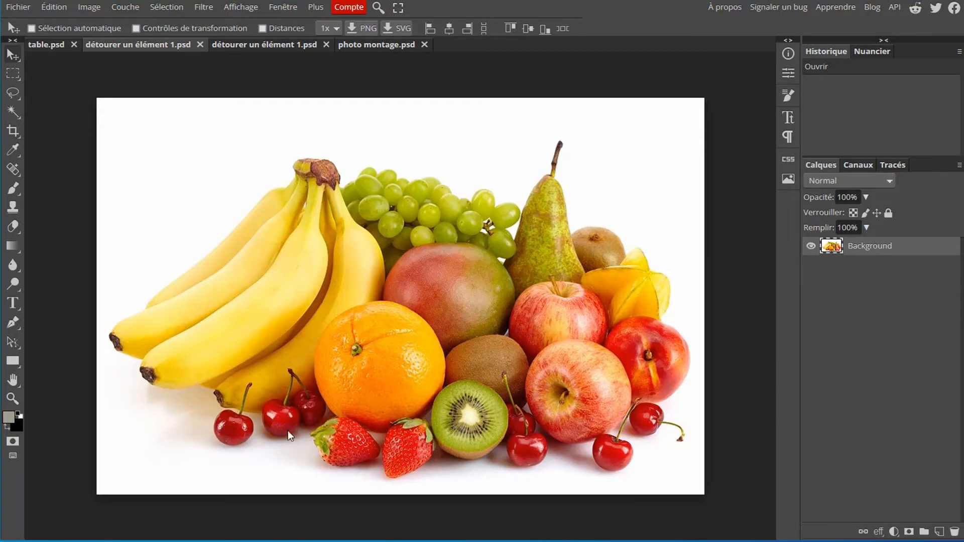
- Select the cut kiwi half by tracing around its outline with the Magnetic Lasso
click(13, 398)
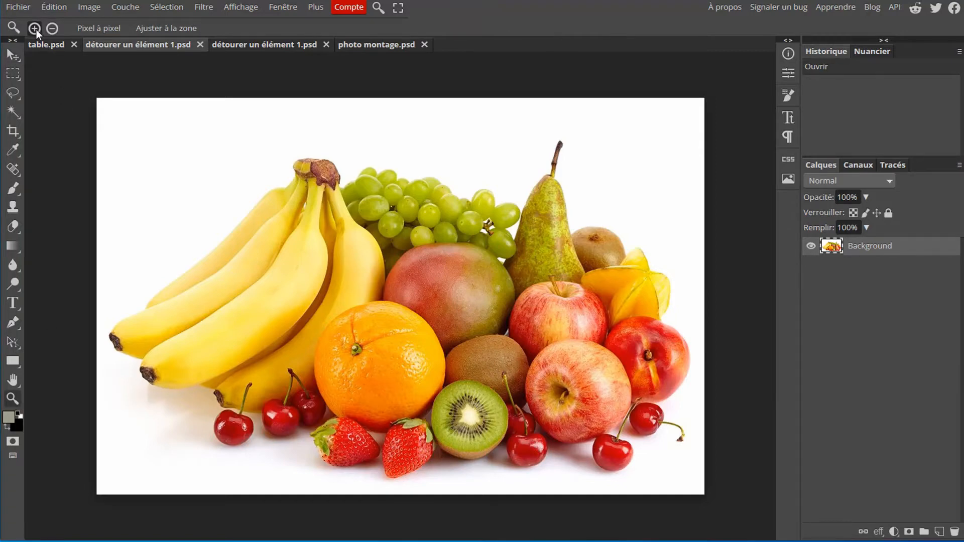
click(460, 398)
click(460, 398)
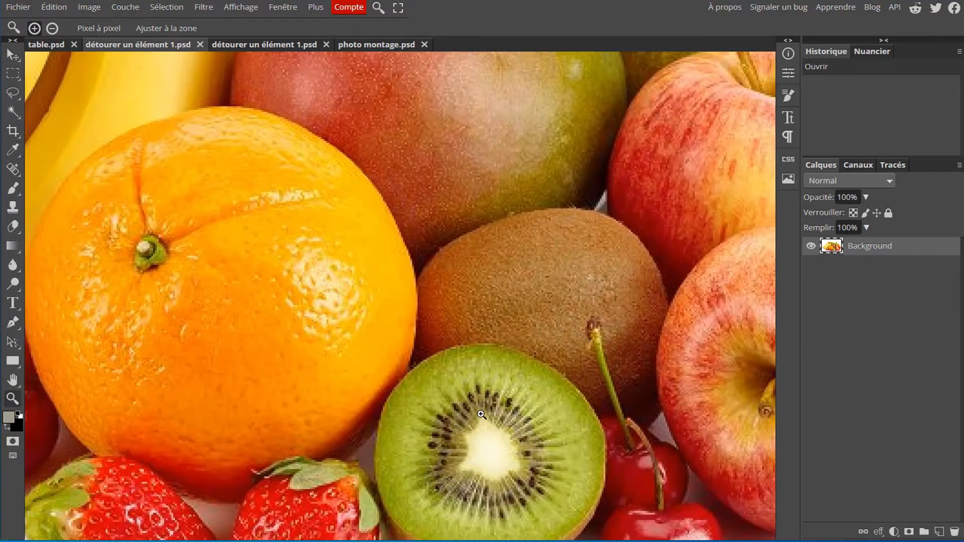
click(13, 382)
drag(473, 440, 397, 301)
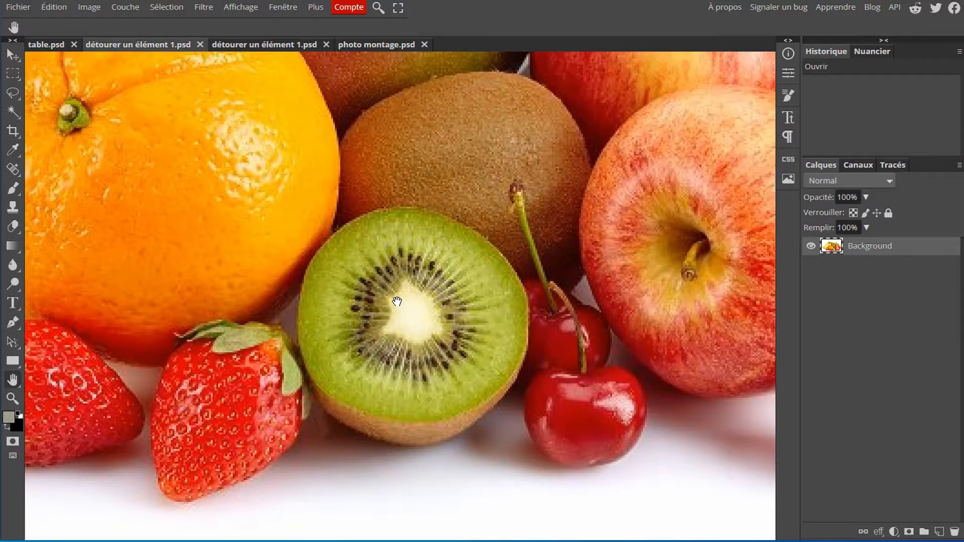
click(19, 98)
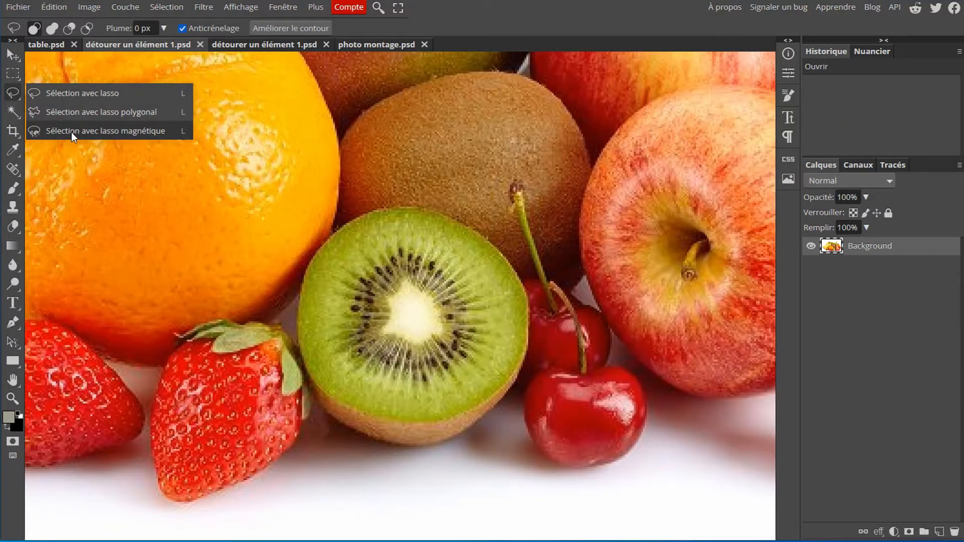
click(72, 131)
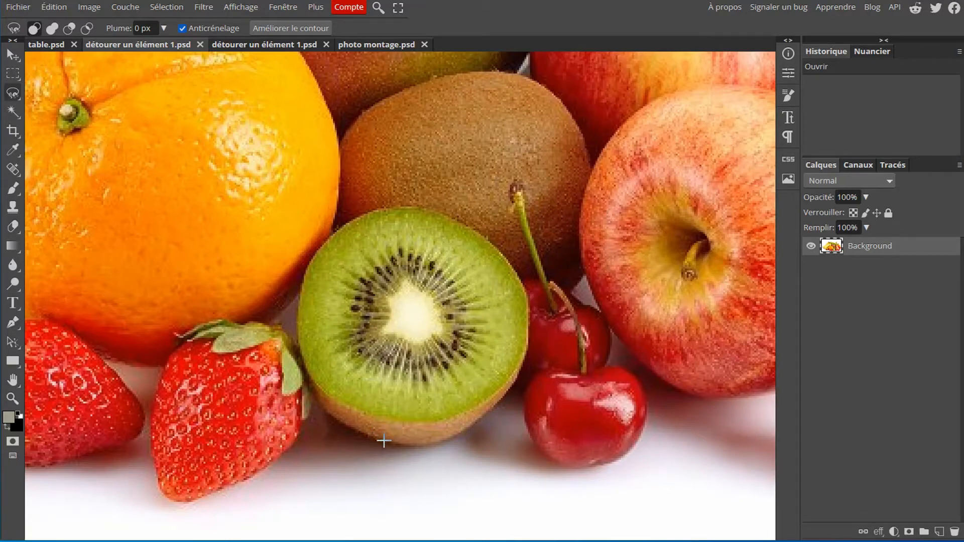
drag(384, 441, 412, 444)
drag(417, 444, 422, 443)
mouse_move(430, 443)
mouse_down()
mouse_move(482, 418)
mouse_move(520, 374)
mouse_move(528, 306)
mouse_move(511, 268)
mouse_move(386, 439)
mouse_up()
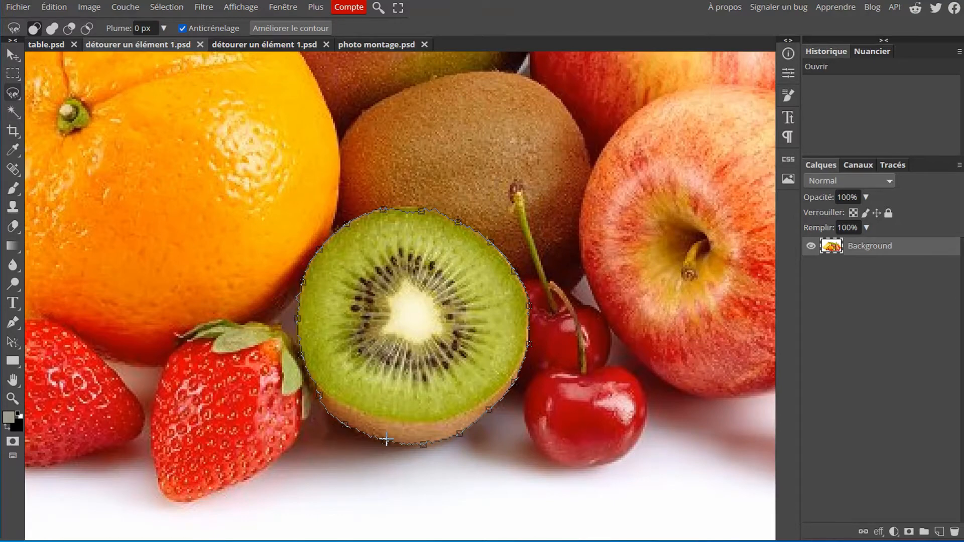
drag(386, 439, 386, 440)
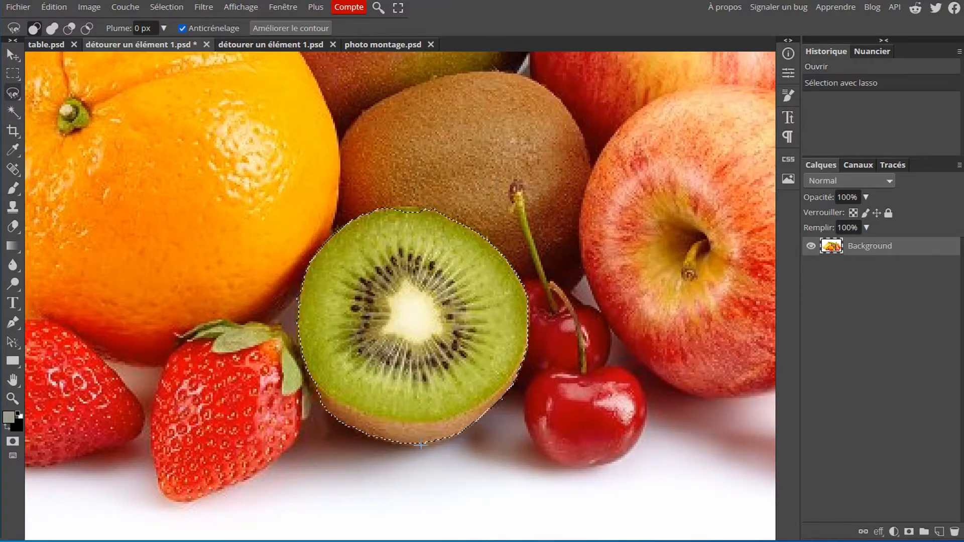
- Copy the selected kiwi onto its own layer and hide the Background layer
right_click(405, 333)
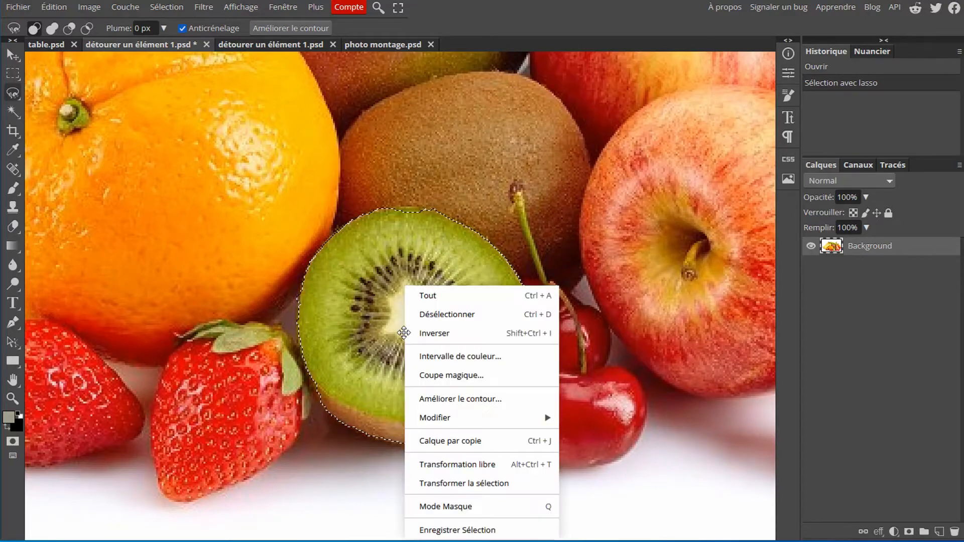
click(454, 441)
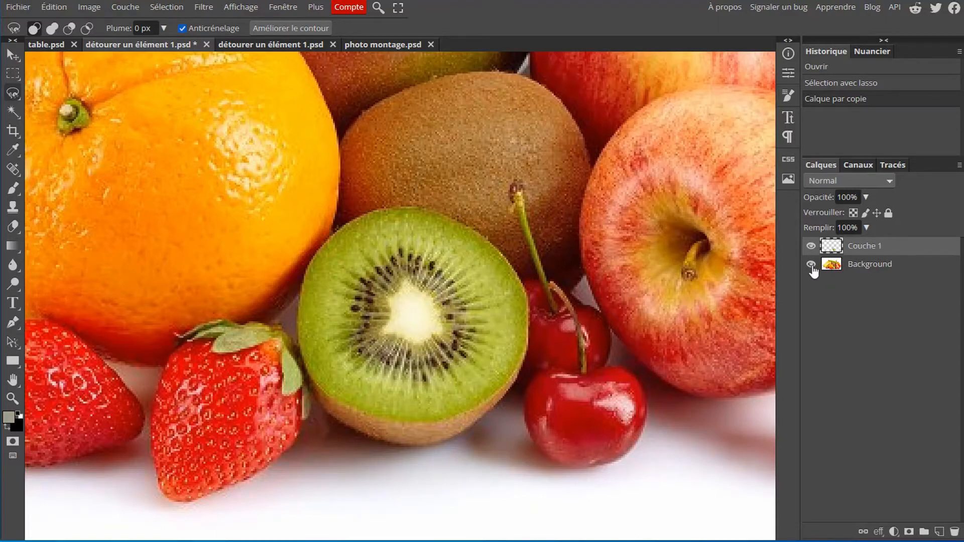
click(811, 265)
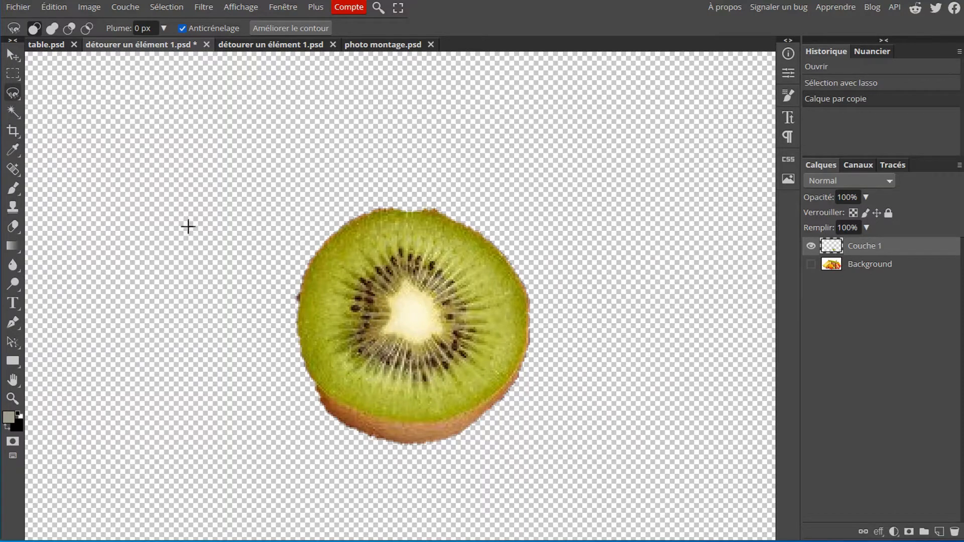
click(24, 7)
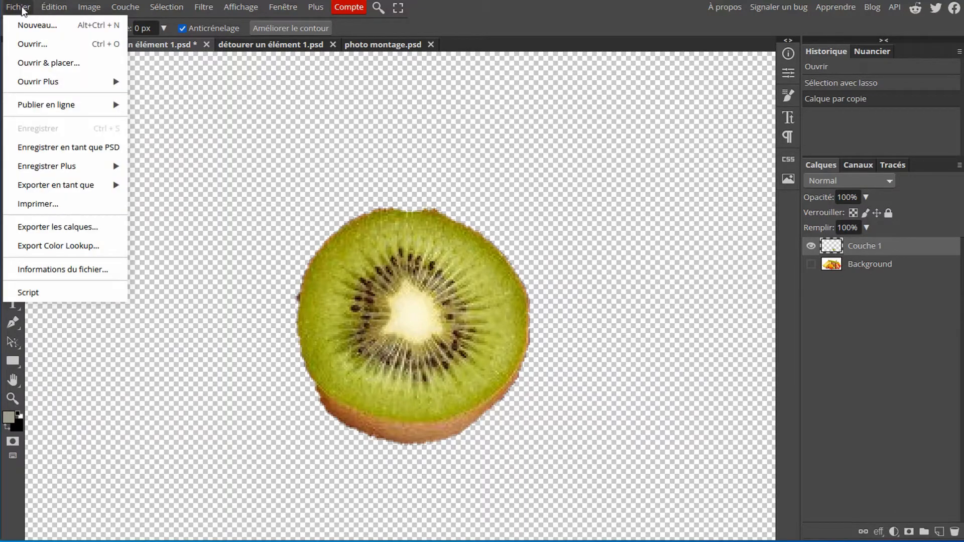
mouse_move(78, 187)
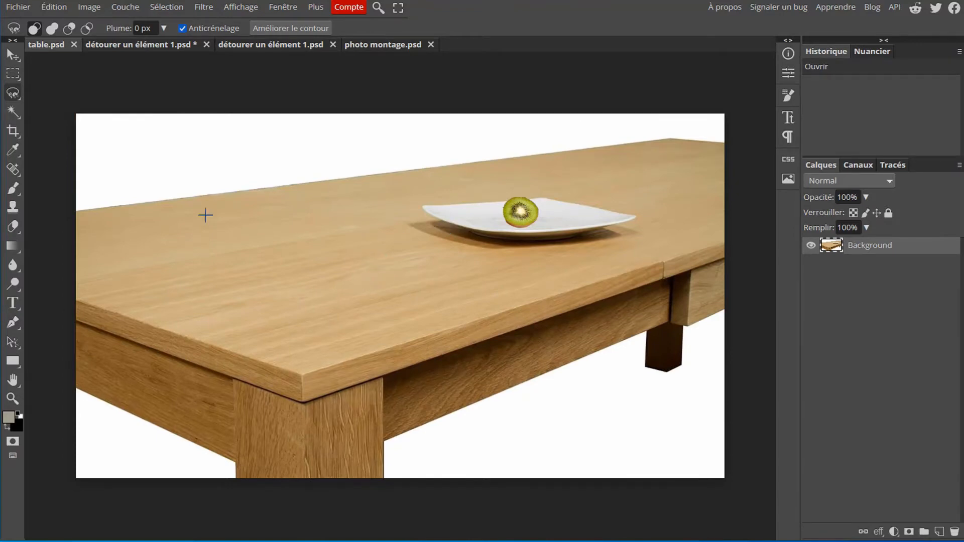
click(24, 7)
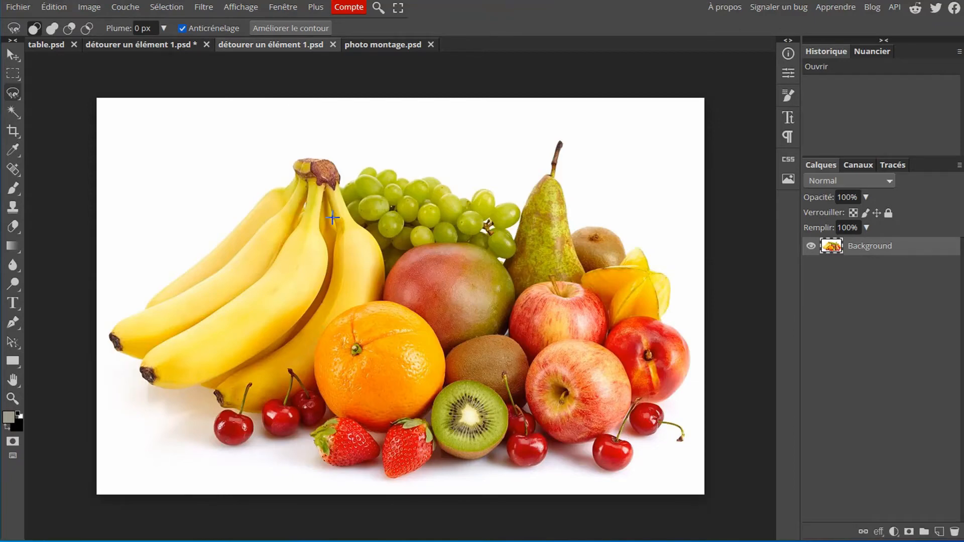
- In a Magic Cut of the second fruit photo, mark the surrounding fruit as background and the cut kiwi half as foreground
click(175, 8)
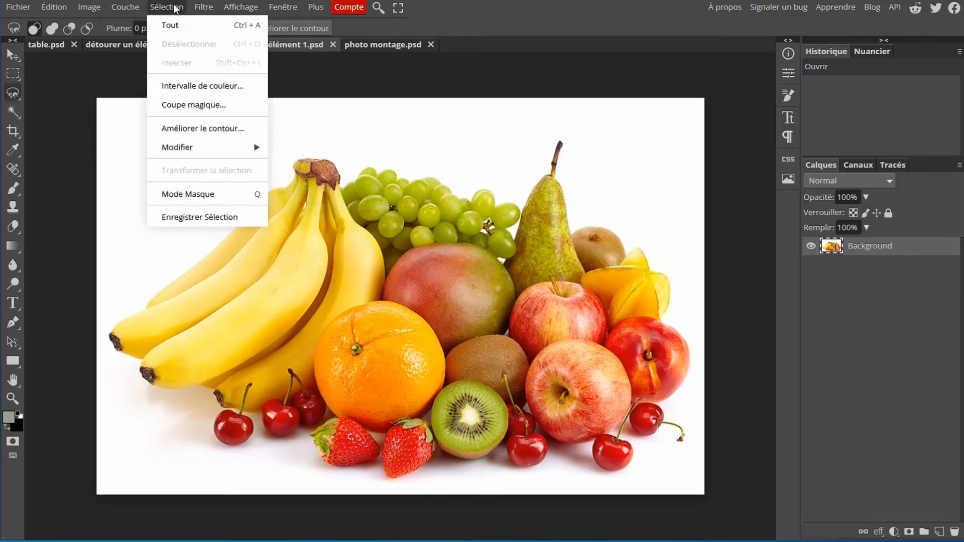
click(194, 105)
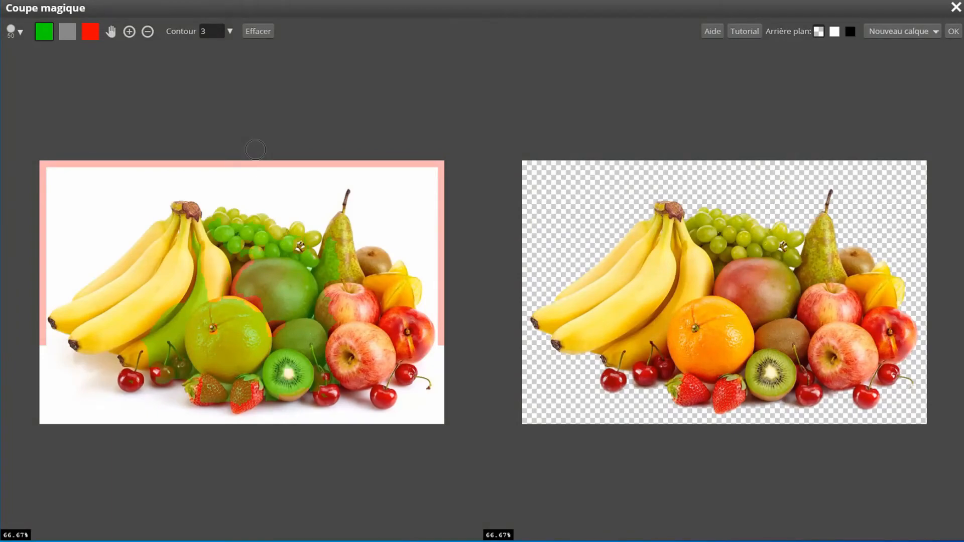
click(89, 34)
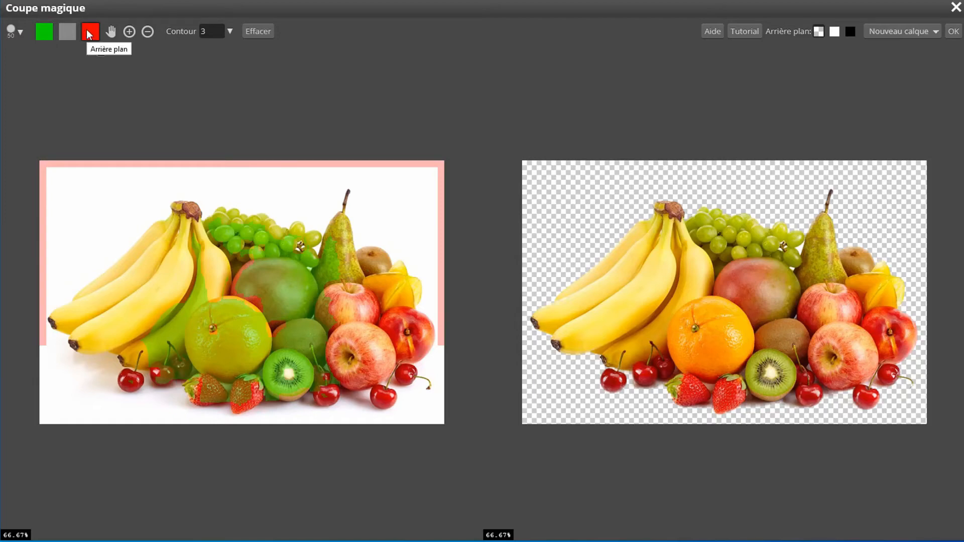
click(162, 255)
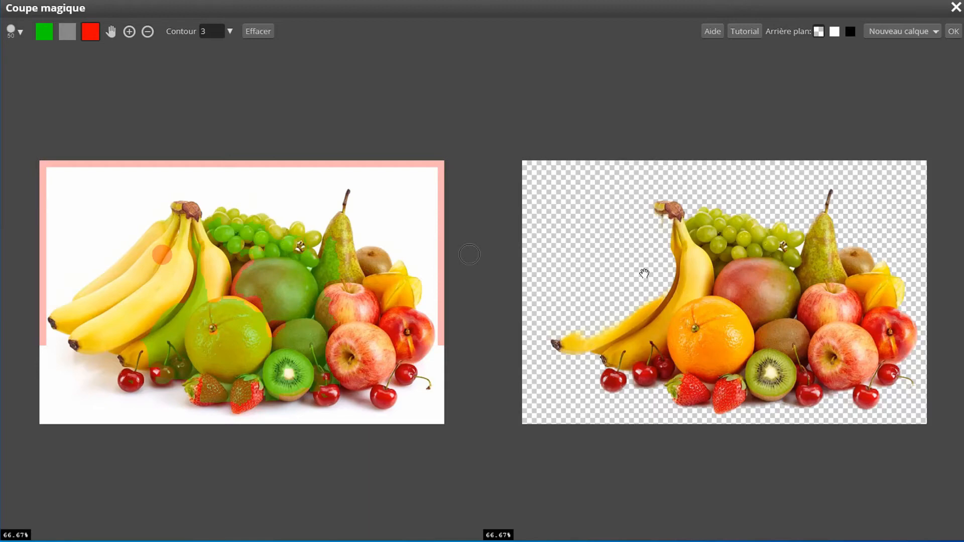
click(262, 243)
mouse_move(227, 227)
mouse_down()
mouse_move(244, 237)
mouse_move(334, 247)
mouse_move(336, 219)
mouse_move(370, 333)
mouse_move(367, 381)
mouse_move(386, 338)
mouse_move(393, 379)
mouse_move(399, 372)
mouse_move(326, 300)
mouse_move(314, 375)
mouse_move(312, 315)
mouse_move(266, 250)
mouse_move(235, 244)
mouse_move(335, 283)
mouse_move(234, 228)
mouse_move(216, 231)
mouse_move(220, 253)
mouse_move(319, 259)
mouse_move(331, 298)
mouse_move(248, 264)
mouse_move(221, 317)
mouse_move(192, 332)
mouse_move(191, 255)
mouse_move(238, 314)
mouse_move(200, 283)
mouse_move(174, 234)
mouse_move(115, 328)
mouse_move(130, 307)
mouse_move(102, 282)
mouse_move(69, 318)
mouse_move(140, 346)
mouse_move(164, 291)
mouse_move(135, 373)
mouse_move(119, 373)
mouse_move(265, 400)
mouse_move(173, 395)
mouse_up()
drag(267, 399, 351, 404)
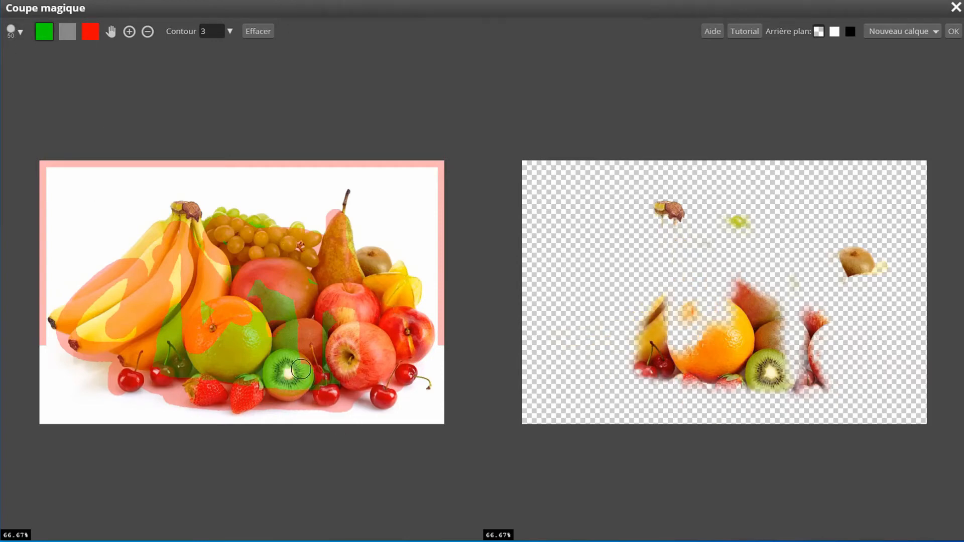
mouse_move(293, 363)
mouse_down()
mouse_move(289, 419)
mouse_move(295, 388)
mouse_move(273, 393)
mouse_move(300, 382)
mouse_up()
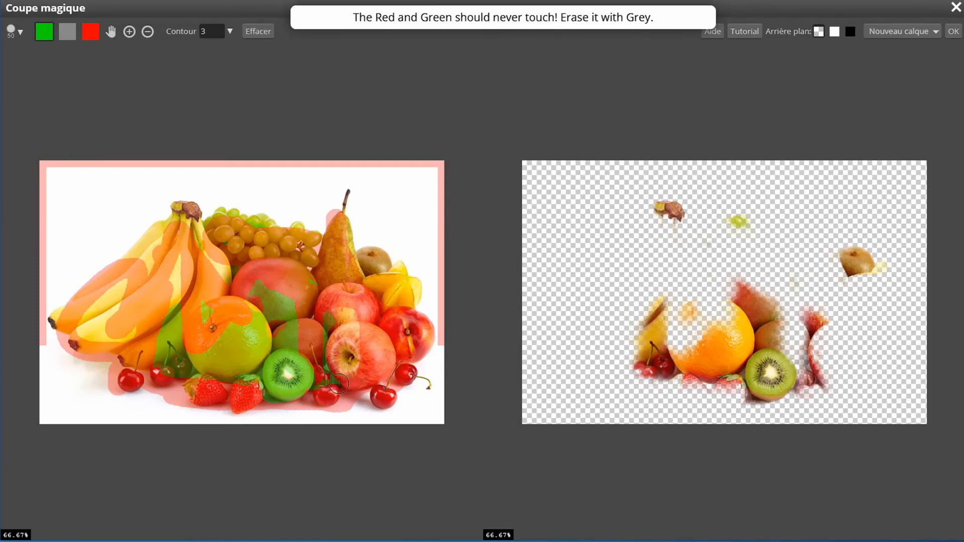
- Mark the banana stems, upper grapes, pear stem, whole kiwis, mango, orange, apples and star fruit as background
click(92, 34)
mouse_move(171, 201)
mouse_down()
mouse_move(208, 212)
mouse_move(150, 217)
mouse_move(209, 218)
mouse_up()
mouse_move(275, 218)
mouse_down()
mouse_move(221, 217)
mouse_move(241, 216)
mouse_up()
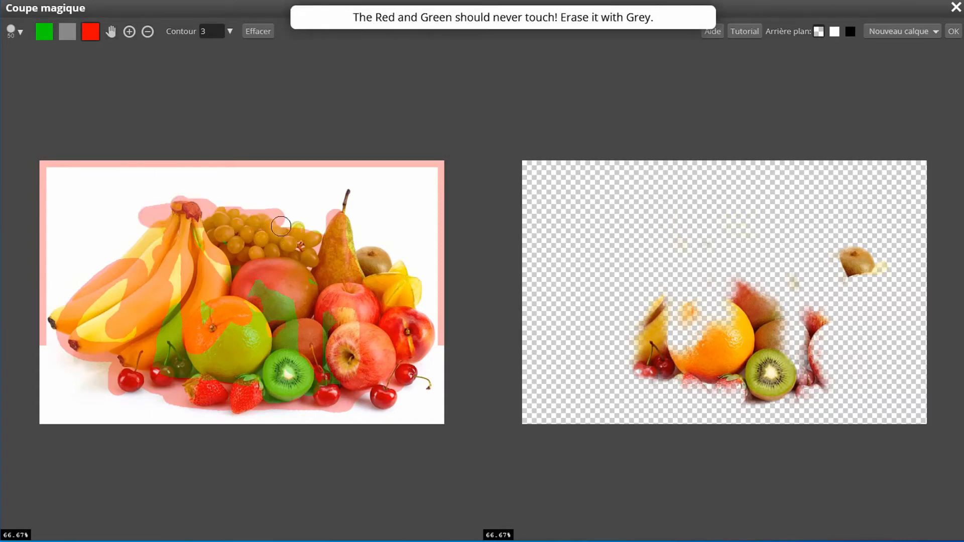
mouse_move(345, 203)
mouse_down()
mouse_move(348, 279)
mouse_move(362, 239)
mouse_move(386, 261)
mouse_up()
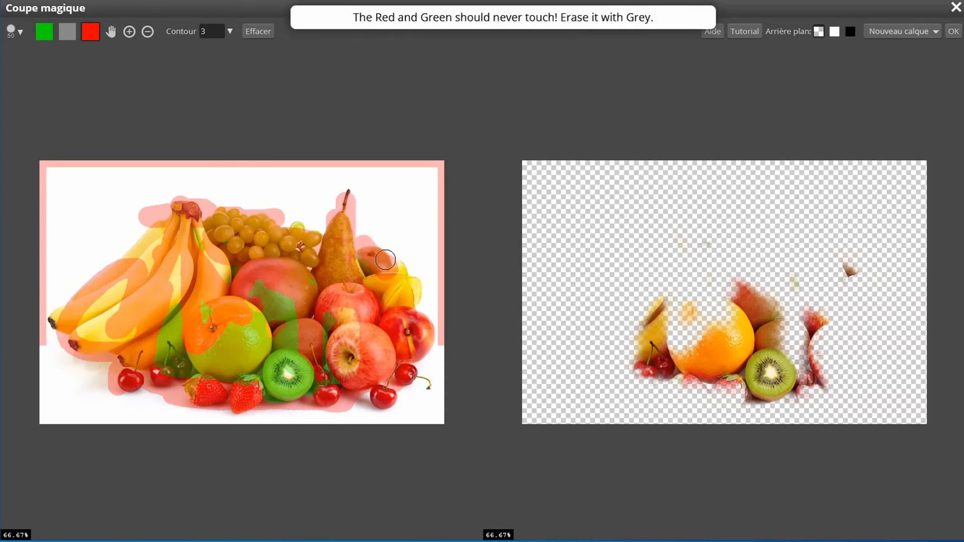
mouse_move(361, 325)
mouse_down()
mouse_move(352, 379)
mouse_move(318, 328)
mouse_move(254, 325)
mouse_move(287, 311)
mouse_move(247, 297)
mouse_move(271, 284)
mouse_up()
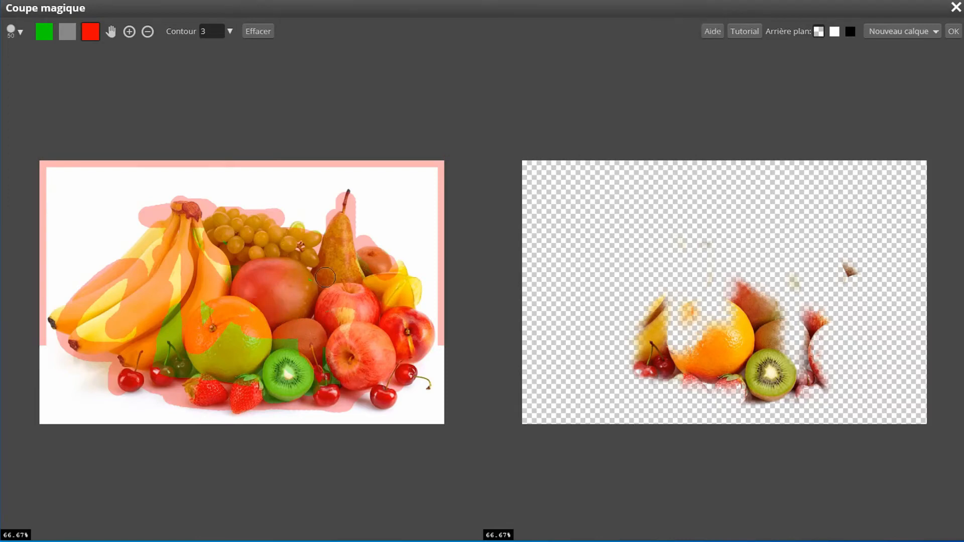
mouse_move(275, 323)
mouse_down()
mouse_move(182, 324)
mouse_move(161, 367)
mouse_move(167, 319)
mouse_move(148, 279)
mouse_move(181, 317)
mouse_move(186, 298)
mouse_move(179, 382)
mouse_move(181, 362)
mouse_move(215, 385)
mouse_move(245, 389)
mouse_move(215, 331)
mouse_move(204, 377)
mouse_move(196, 343)
mouse_move(210, 345)
mouse_move(228, 318)
mouse_move(192, 306)
mouse_move(229, 309)
mouse_move(227, 360)
mouse_move(240, 318)
mouse_up()
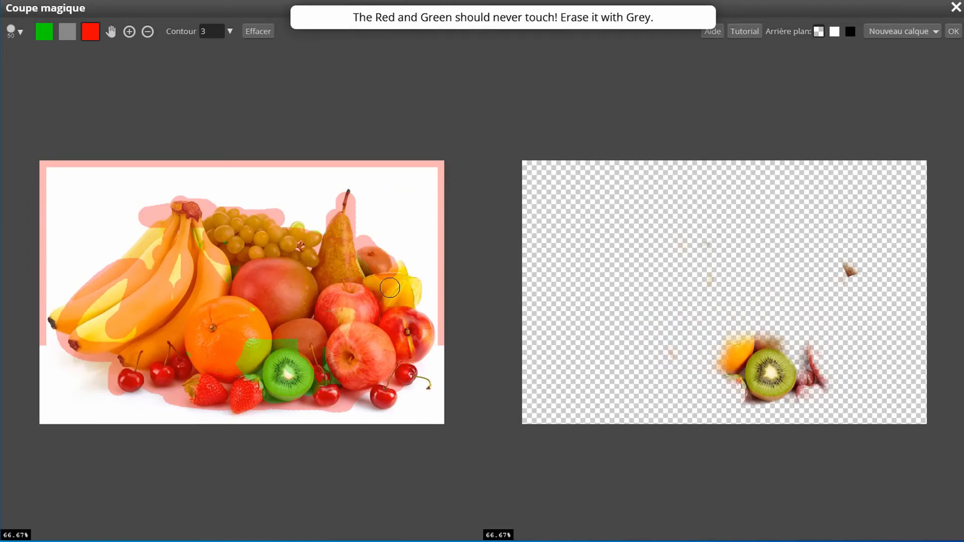
drag(397, 319, 349, 265)
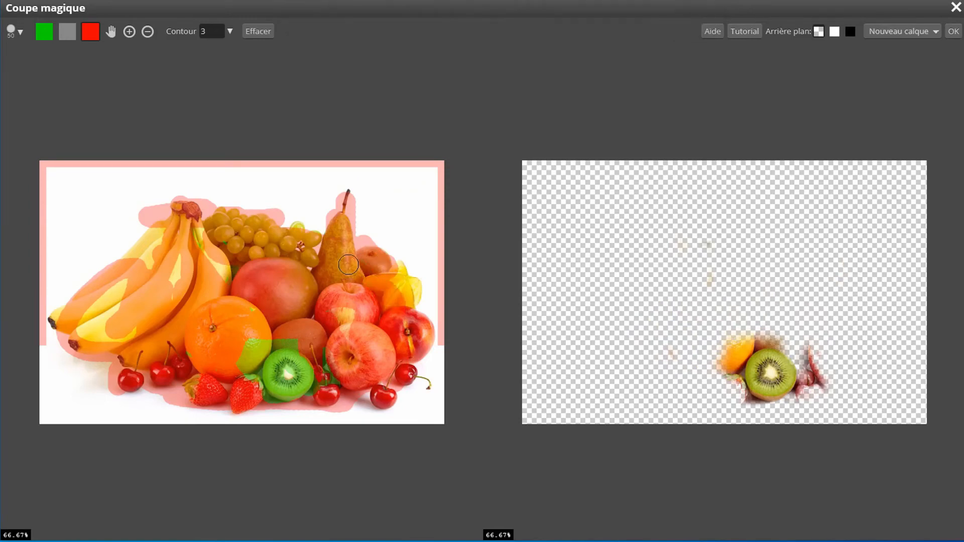
- Mark most of the orange's remaining green area and the leftover spots on the orange and bananas as background
click(130, 32)
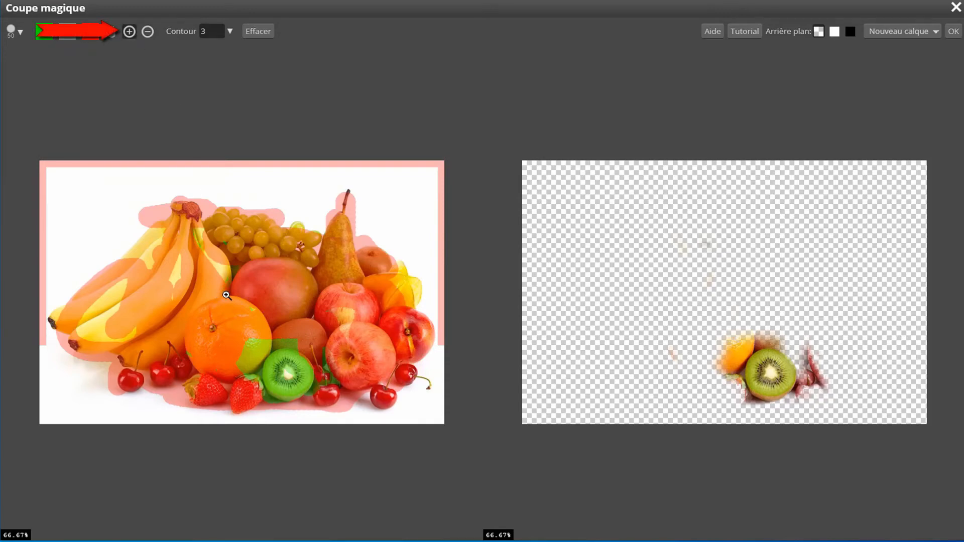
click(227, 295)
click(227, 295)
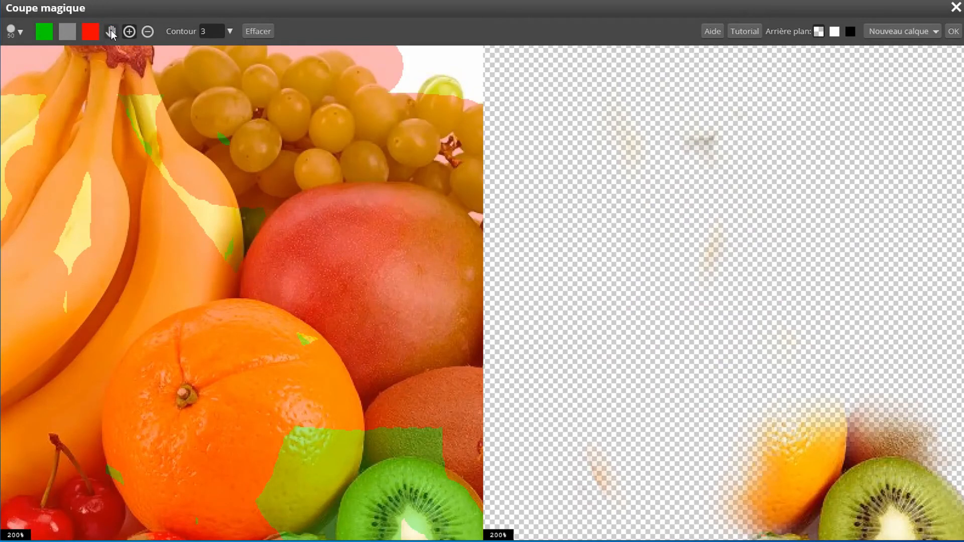
click(112, 31)
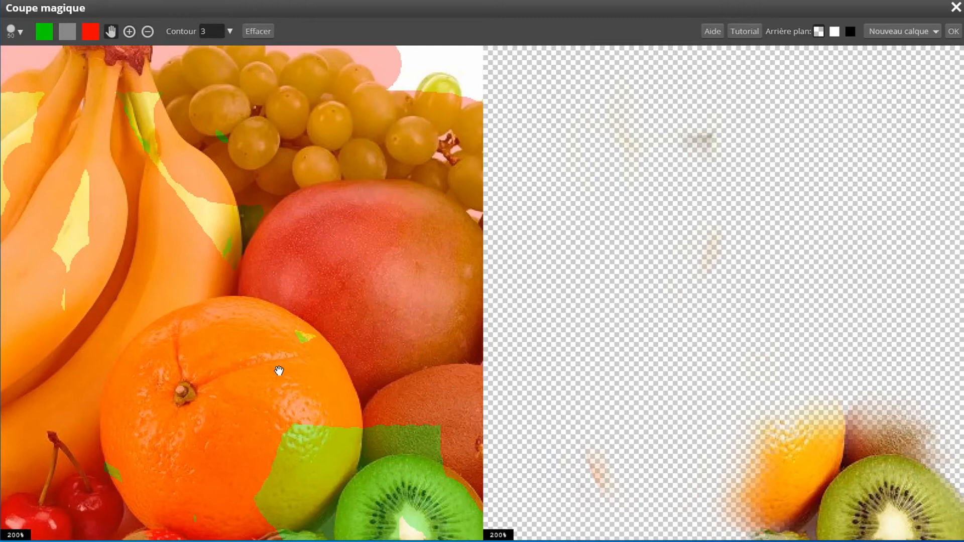
drag(279, 374, 241, 240)
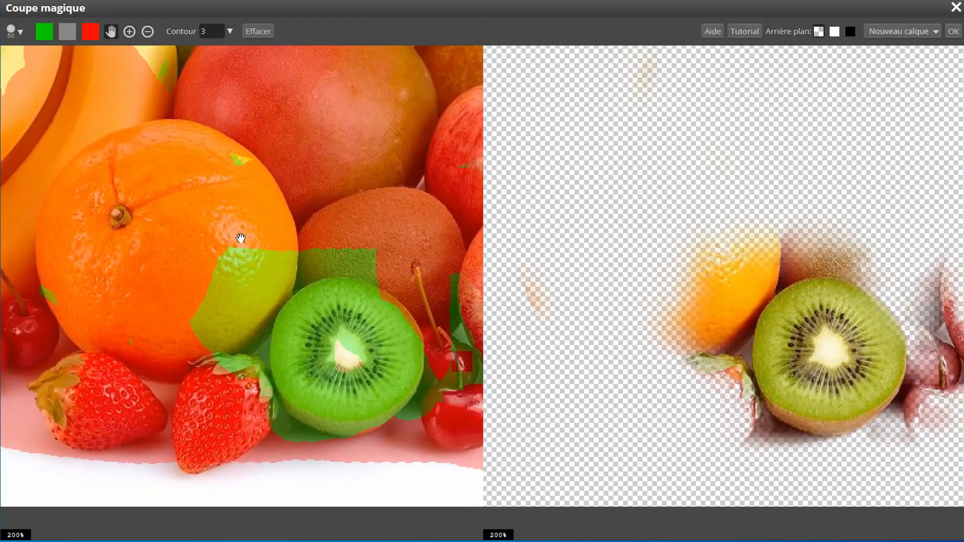
drag(309, 302, 295, 275)
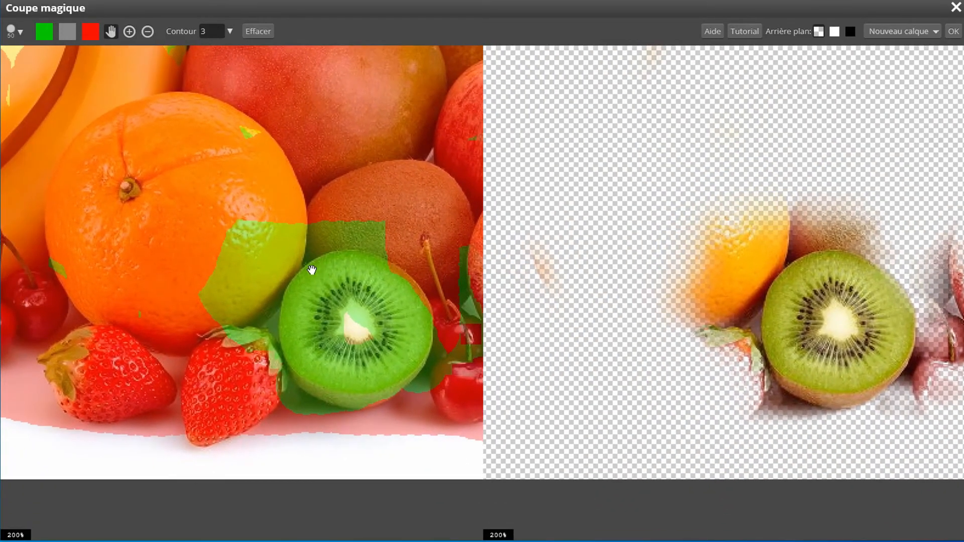
click(93, 37)
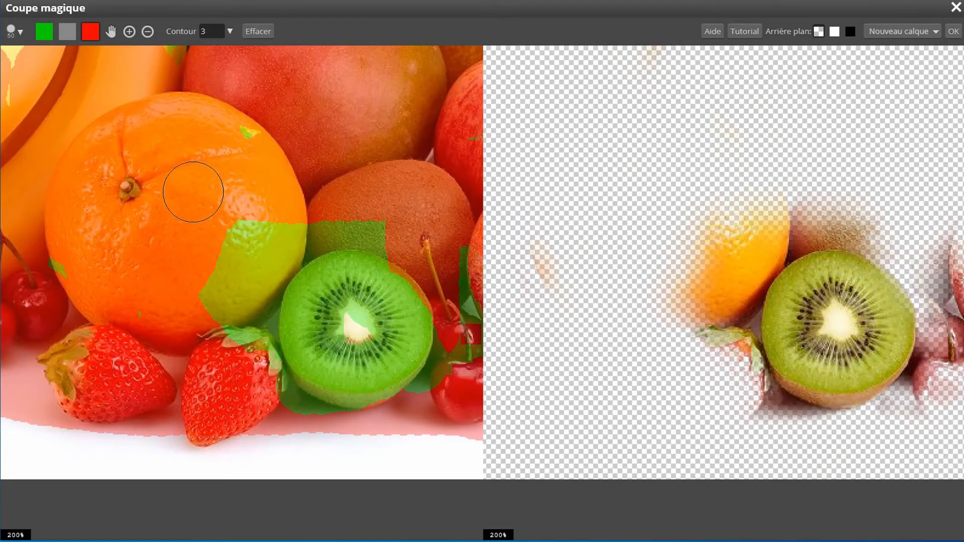
mouse_move(226, 215)
mouse_down()
mouse_move(210, 285)
mouse_move(209, 307)
mouse_move(223, 319)
mouse_move(266, 220)
mouse_move(224, 126)
mouse_up()
click(170, 70)
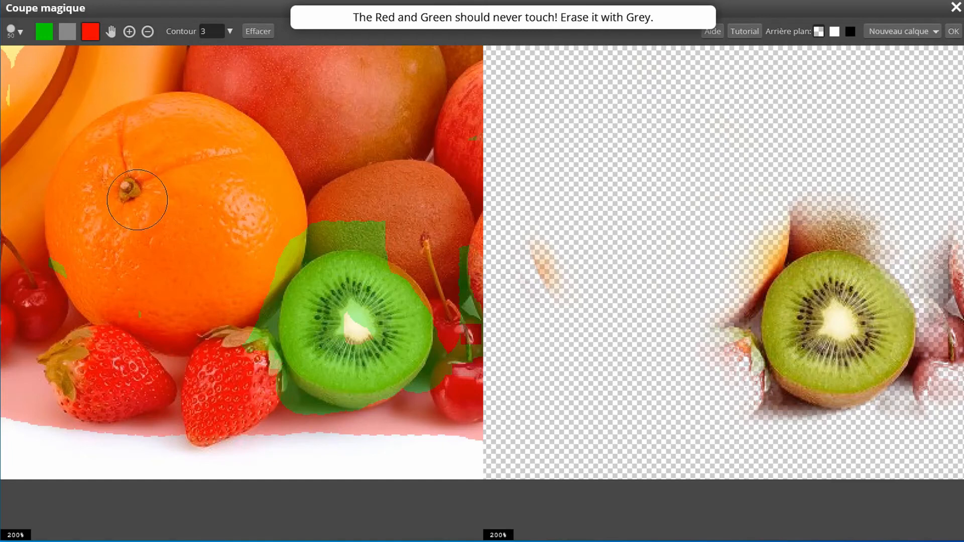
- Mark the remaining areas around the kiwi's edge as background with a 10 px brush and output the cutout to a new layer
click(20, 33)
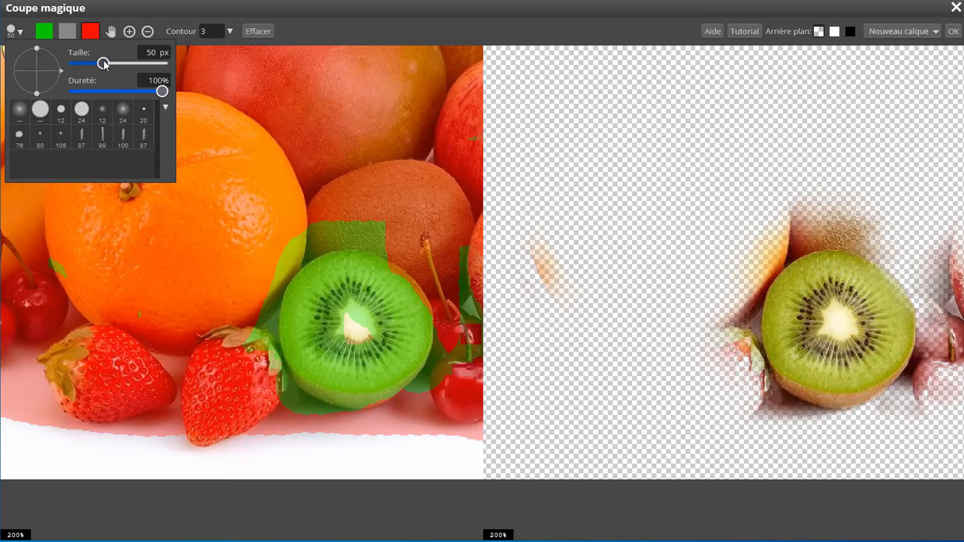
drag(105, 66, 90, 66)
mouse_move(303, 230)
mouse_down()
mouse_move(373, 219)
mouse_move(381, 228)
mouse_move(285, 251)
mouse_move(302, 241)
mouse_move(342, 228)
mouse_move(292, 262)
mouse_move(284, 259)
mouse_move(291, 240)
mouse_move(252, 331)
mouse_up()
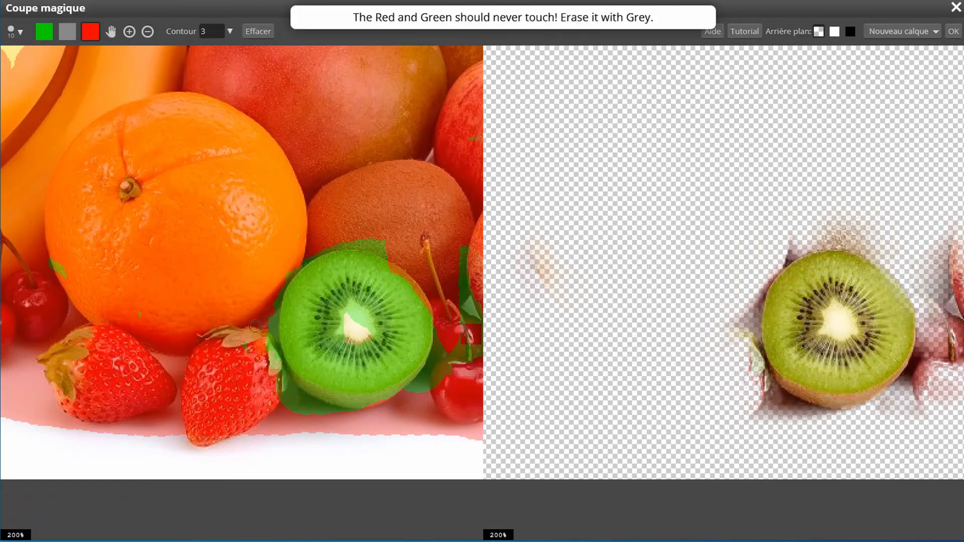
drag(136, 314, 5, 281)
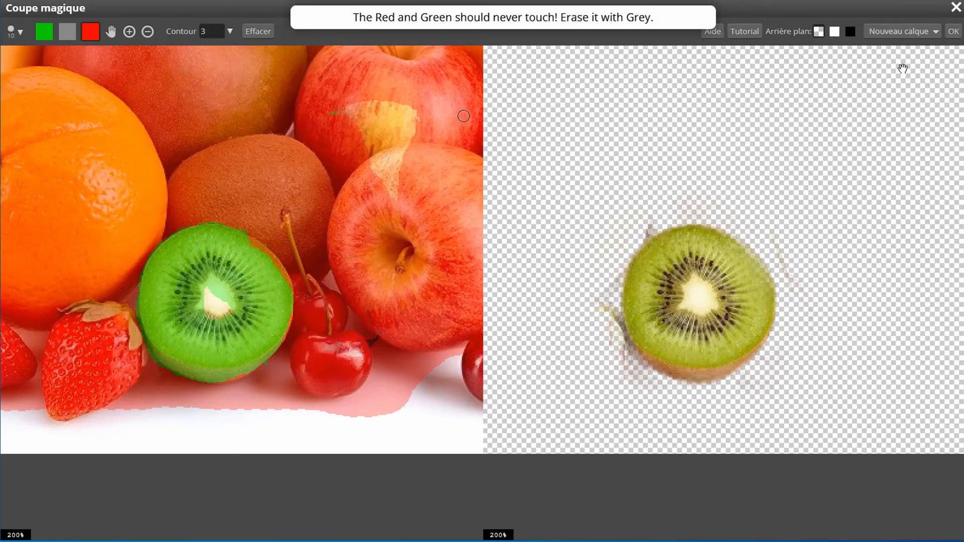
click(953, 32)
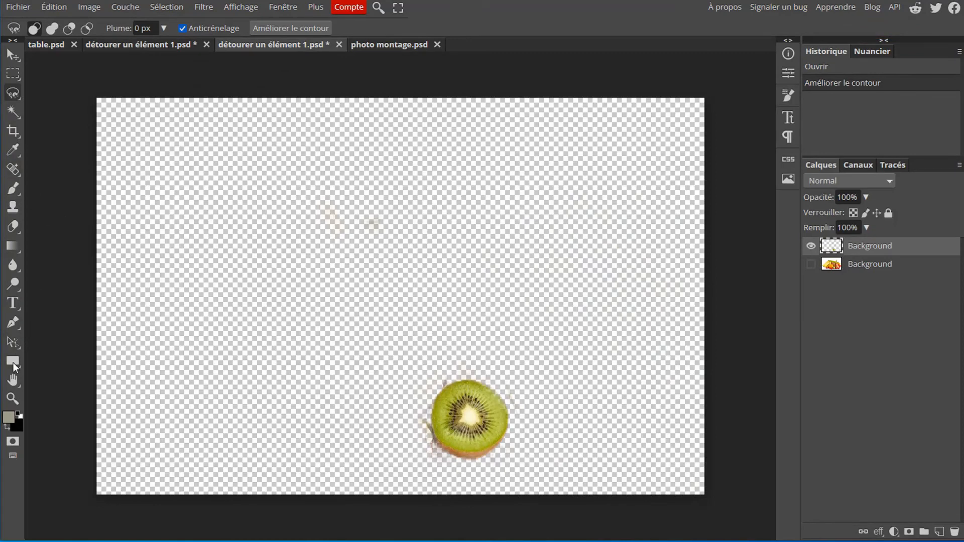
- Erase the leftover marks beside the upper-left and upper-right edges of the kiwi cutout with a 7 px eraser brush
click(13, 398)
click(465, 413)
click(465, 413)
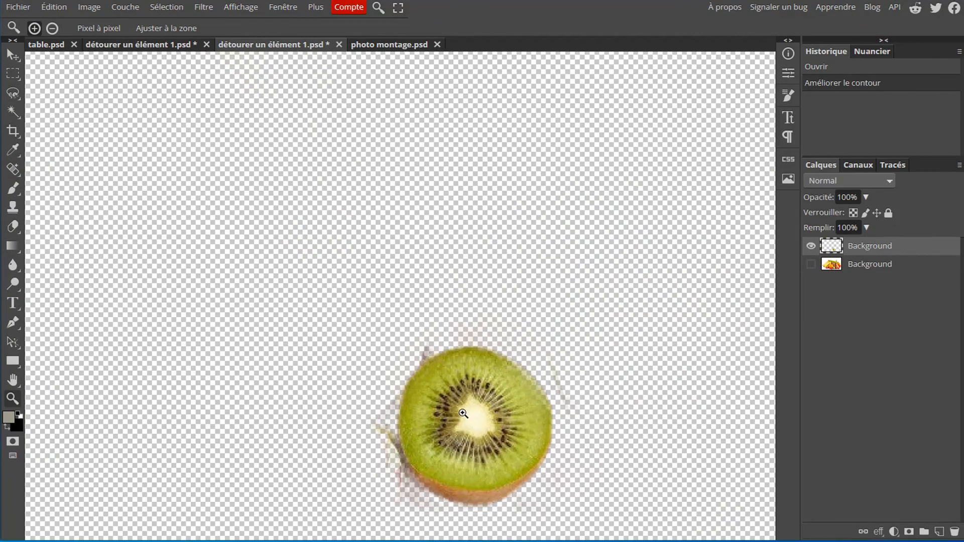
click(469, 412)
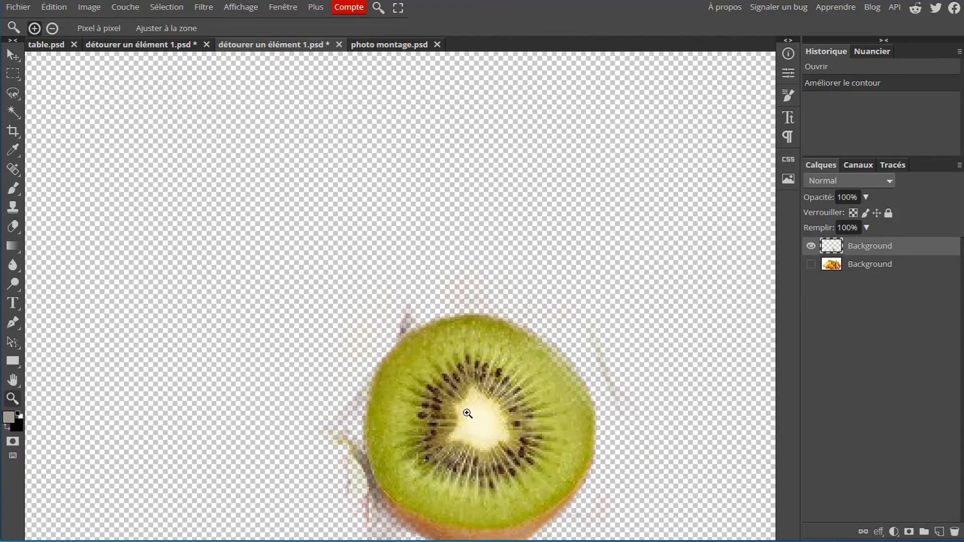
click(13, 381)
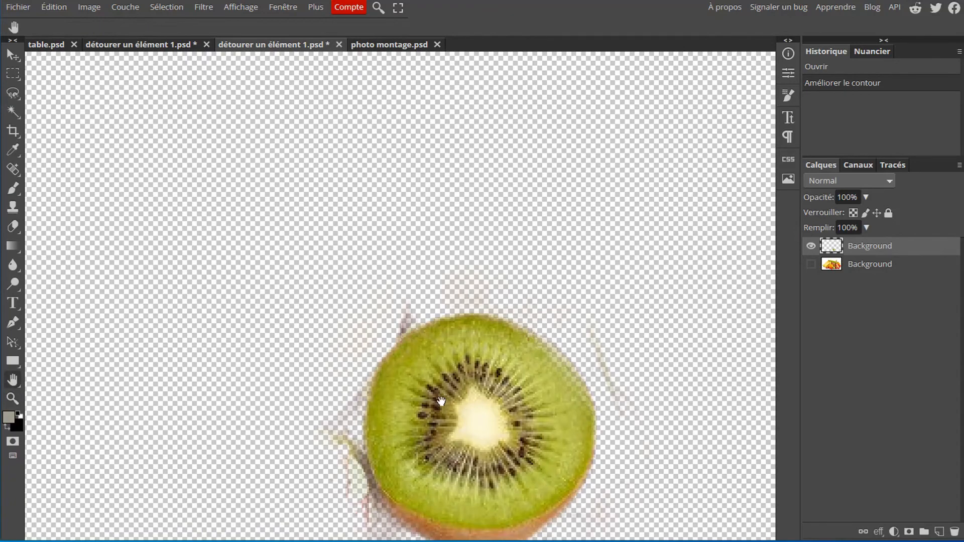
drag(442, 402, 424, 302)
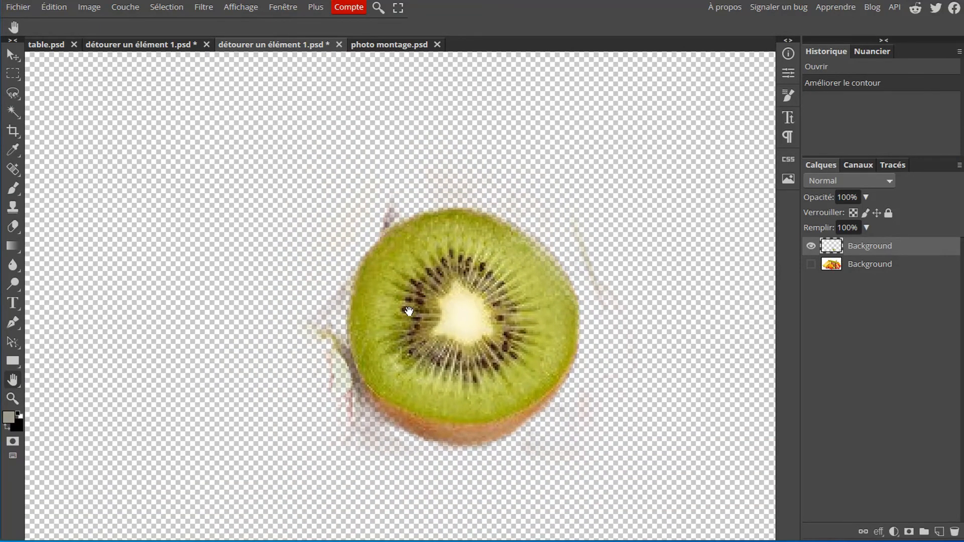
click(12, 227)
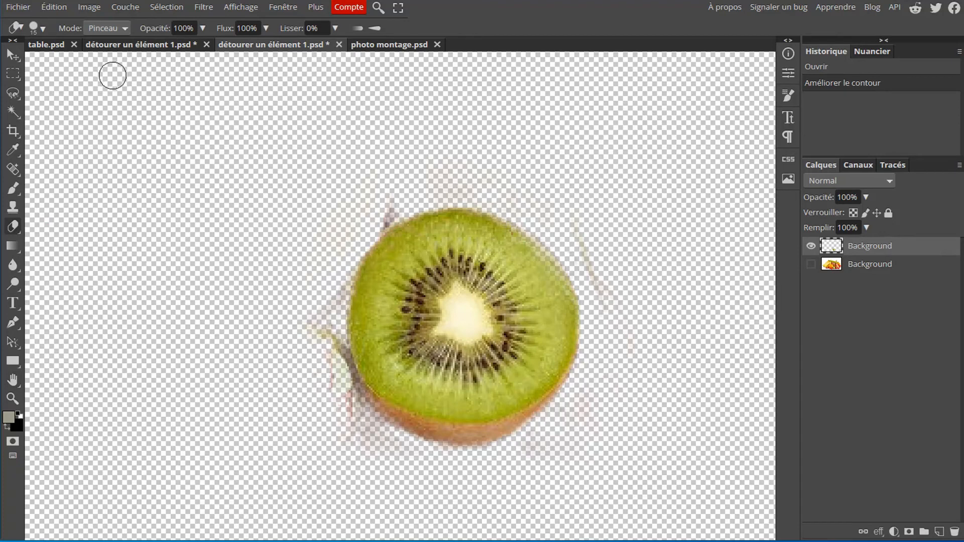
click(42, 28)
drag(114, 60, 109, 60)
mouse_move(391, 205)
mouse_down()
mouse_move(386, 222)
mouse_move(393, 214)
mouse_up()
mouse_move(555, 221)
mouse_down()
mouse_move(604, 296)
mouse_move(586, 219)
mouse_up()
- Erase the leftover fringe and faint spots along the kiwi's left side and around its lower edge
mouse_move(359, 421)
mouse_down()
mouse_move(326, 356)
mouse_move(327, 325)
mouse_move(359, 412)
mouse_move(384, 440)
mouse_move(346, 371)
mouse_move(327, 265)
mouse_move(321, 336)
mouse_move(357, 241)
mouse_move(380, 226)
mouse_move(339, 247)
mouse_up()
mouse_move(363, 464)
mouse_down()
mouse_move(573, 439)
mouse_move(597, 401)
mouse_up()
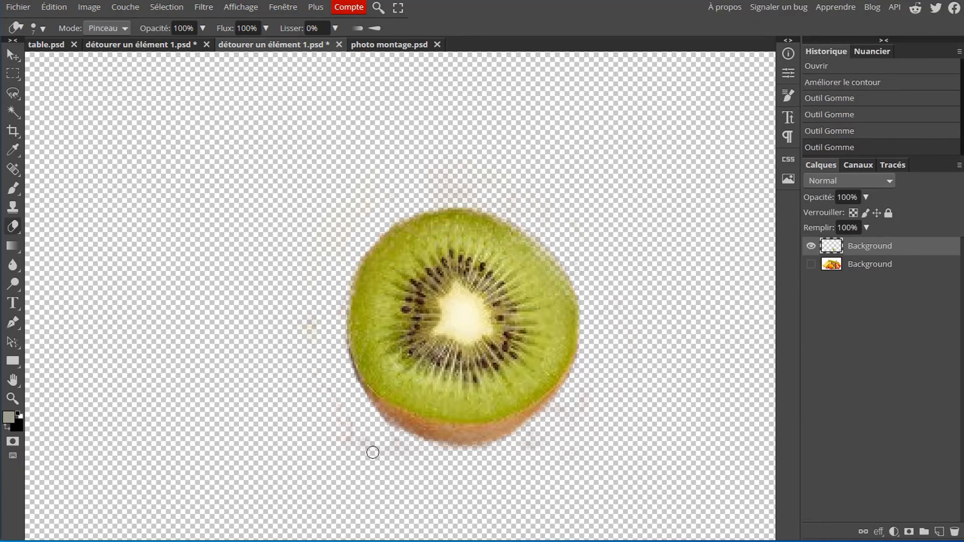
mouse_move(326, 402)
mouse_down()
mouse_move(313, 314)
mouse_move(354, 443)
mouse_move(339, 452)
mouse_move(484, 476)
mouse_up()
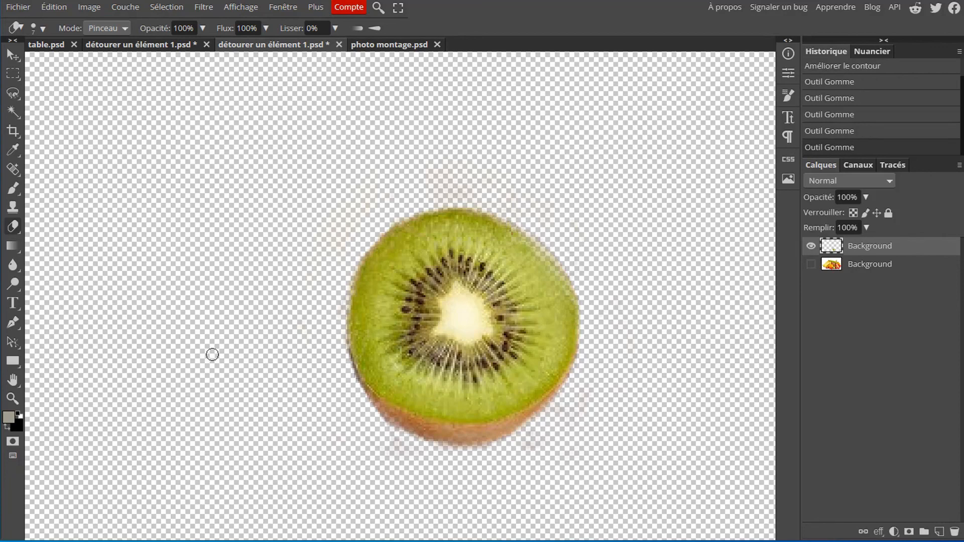
- Bring up the photo montage.psd document to view the desert sunset composition
click(387, 46)
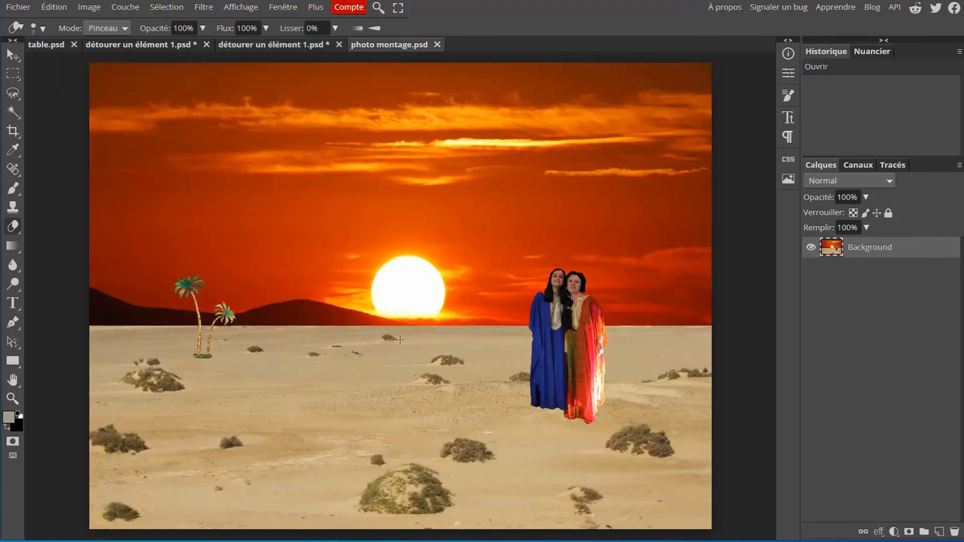